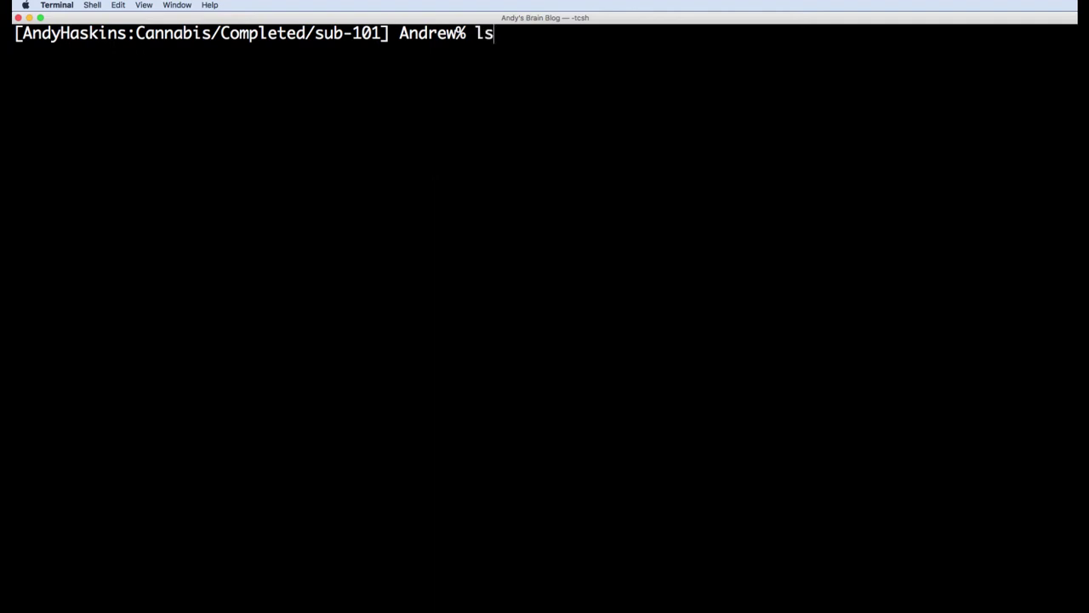
List the subject folder, then the label folder's hemisphere label, annot and ctab files with ls label.
key(Return)
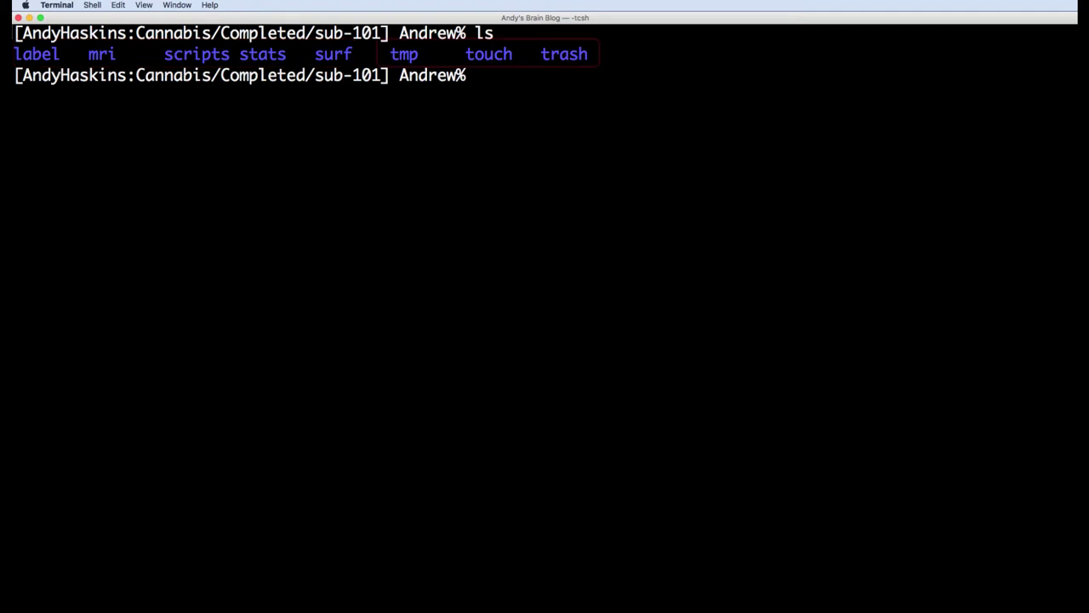
text(ls label)
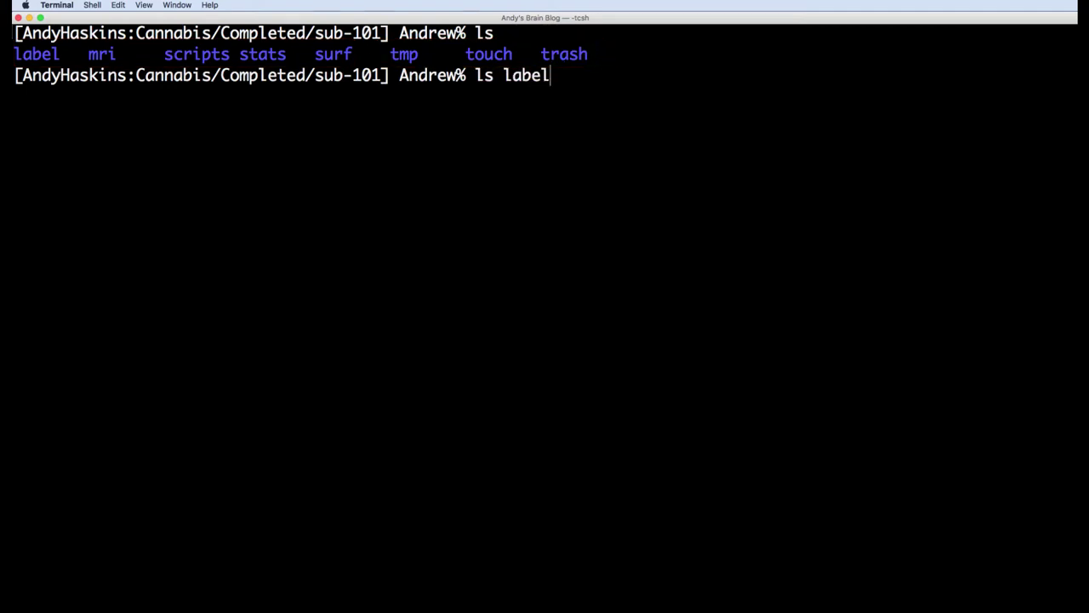
key(Return)
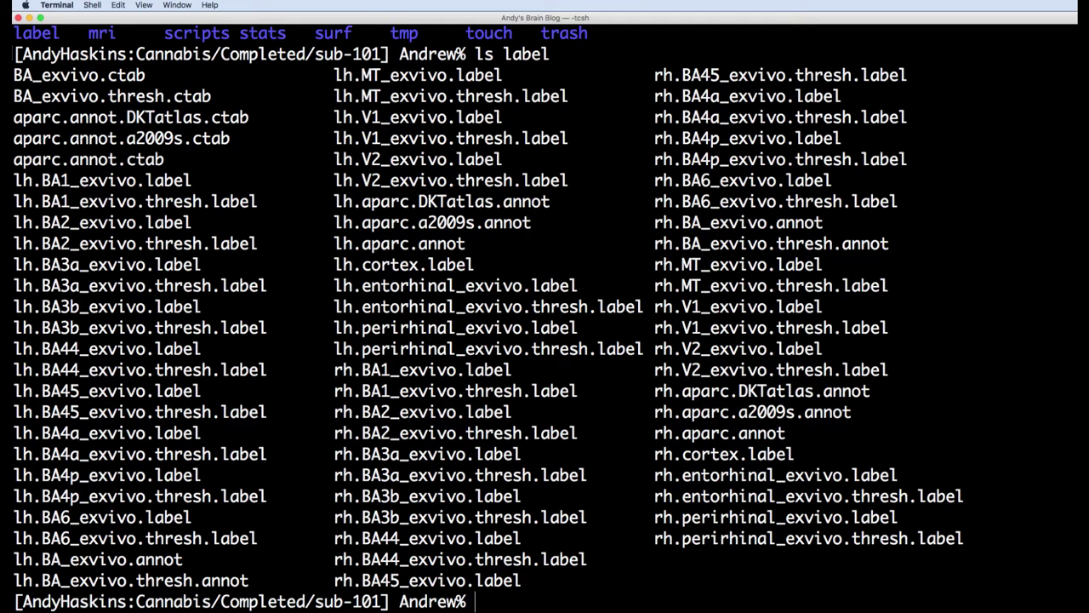
List the mri, scripts, stats and surf folders in turn with ls.
text(ls mri)
key(Return)
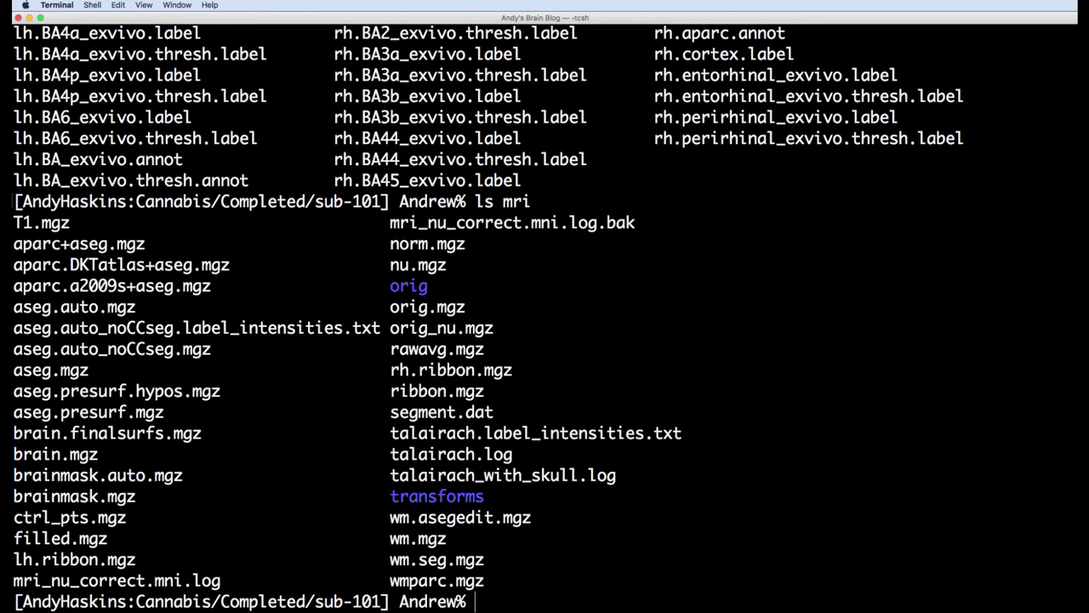
text(ls scripts/)
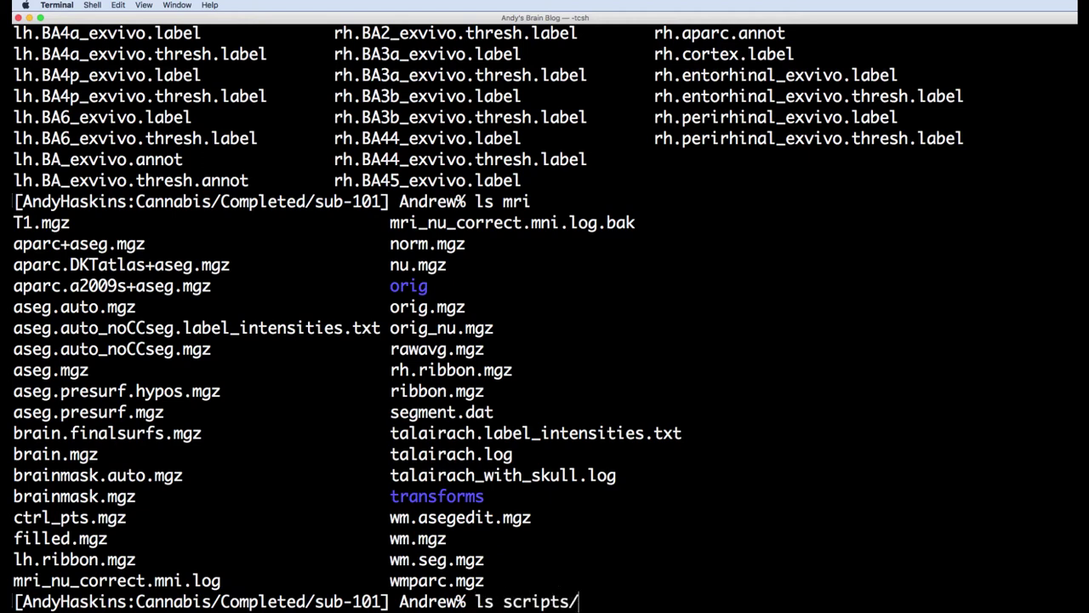
key(Return)
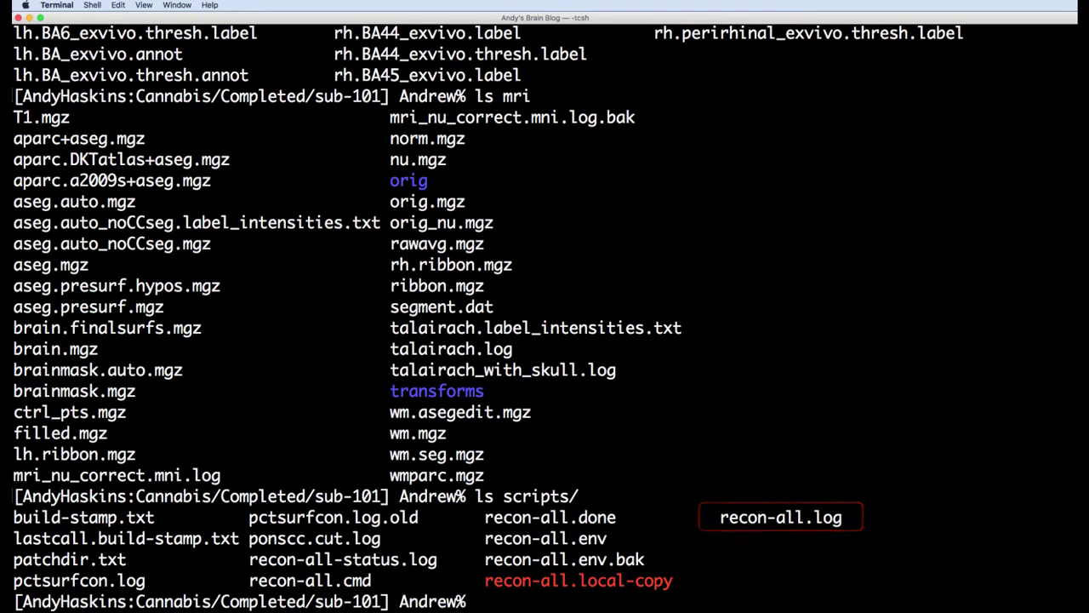
text(ls stats)
key(Return)
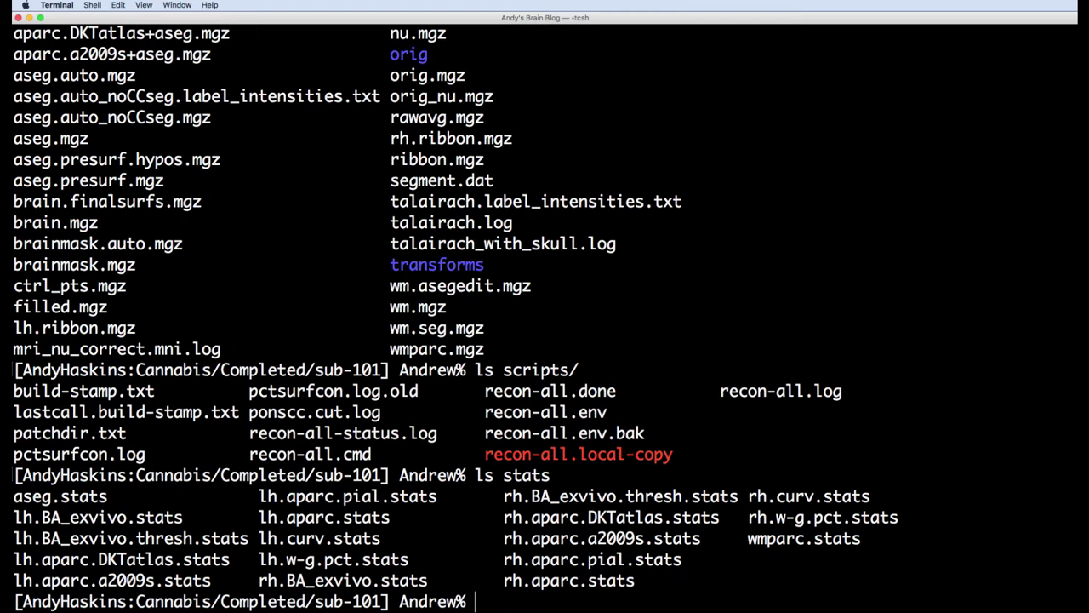
text(ls surf)
key(Return)
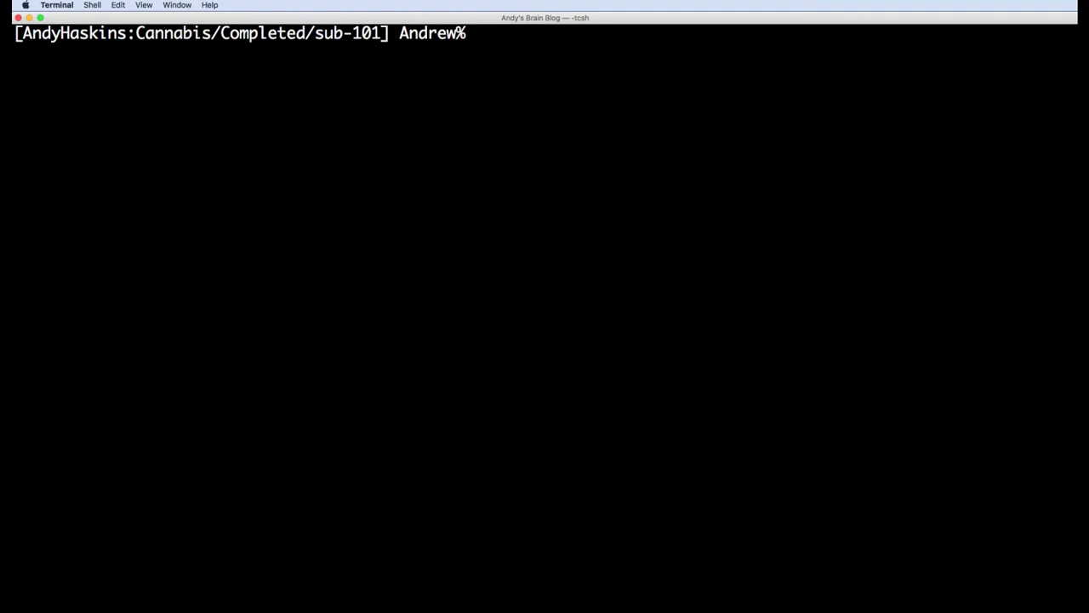
Launch the viewer with the freeview command.
text(freeview)
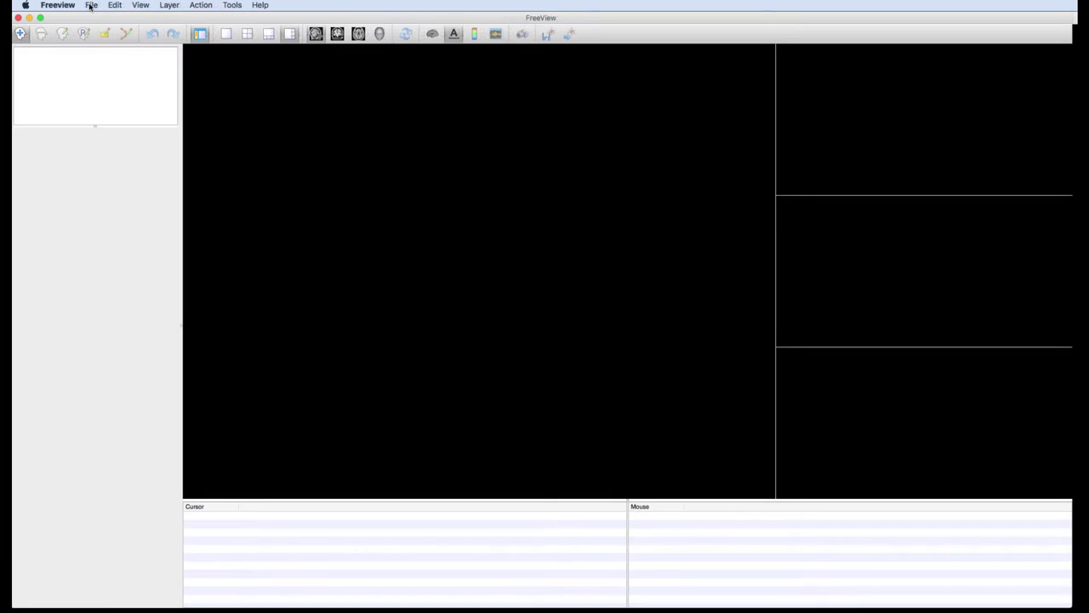
Load mri/T1.mgz from sub-101 as a grayscale volume via File > Load Volume.
click(91, 5)
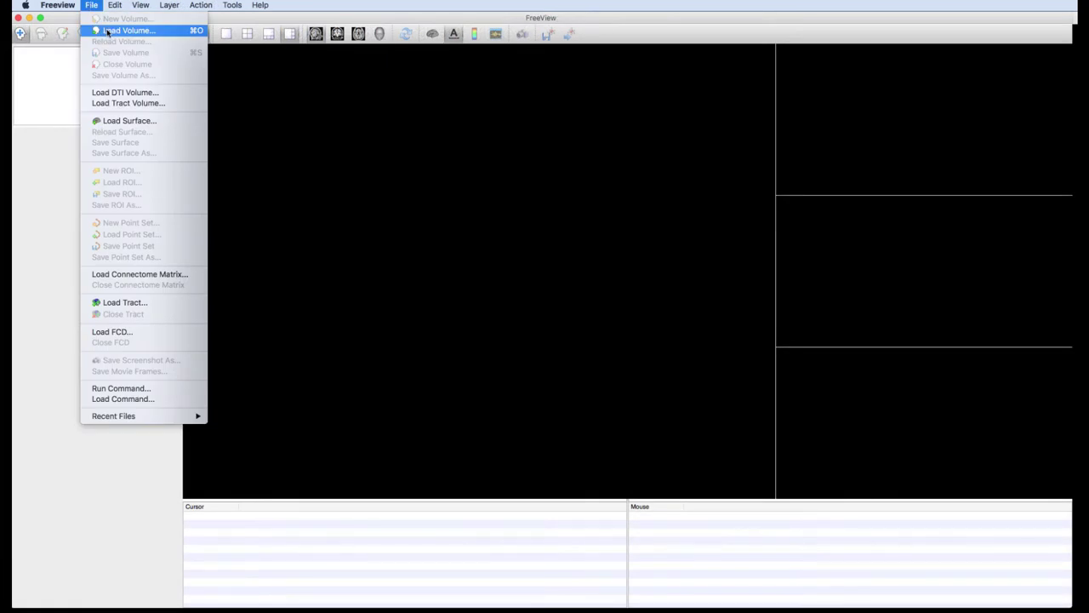
click(109, 30)
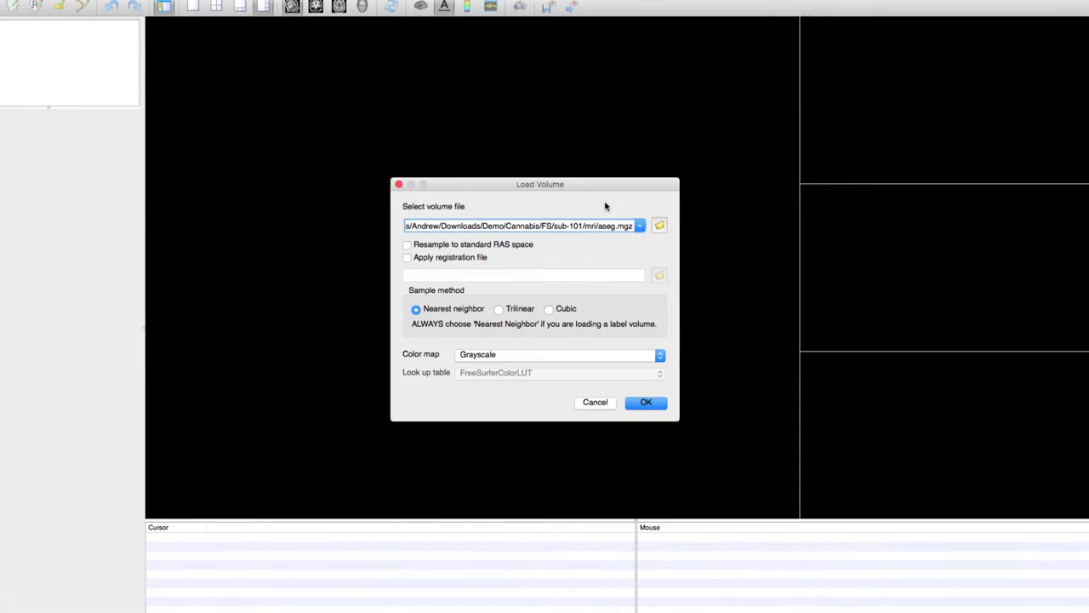
click(659, 226)
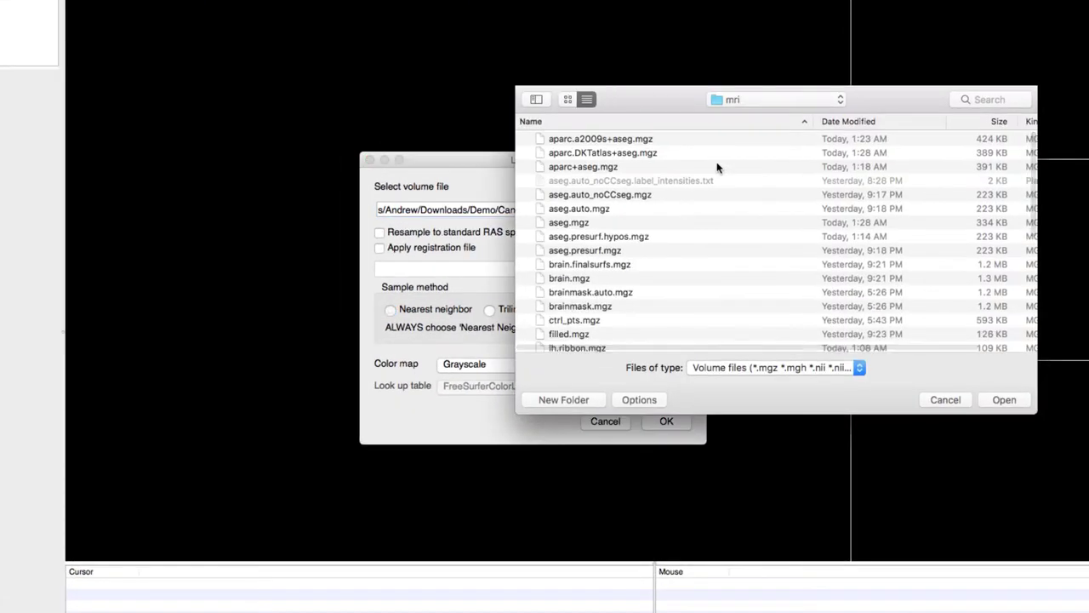
click(751, 100)
click(750, 99)
scroll(666, 221, down, 2)
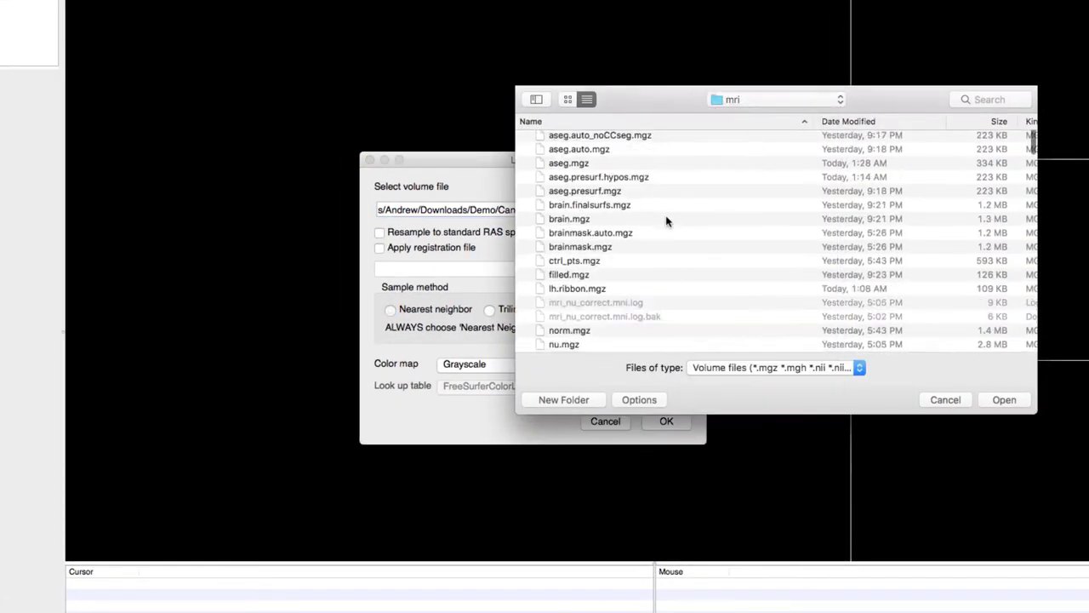
scroll(666, 220, down, 8)
click(560, 233)
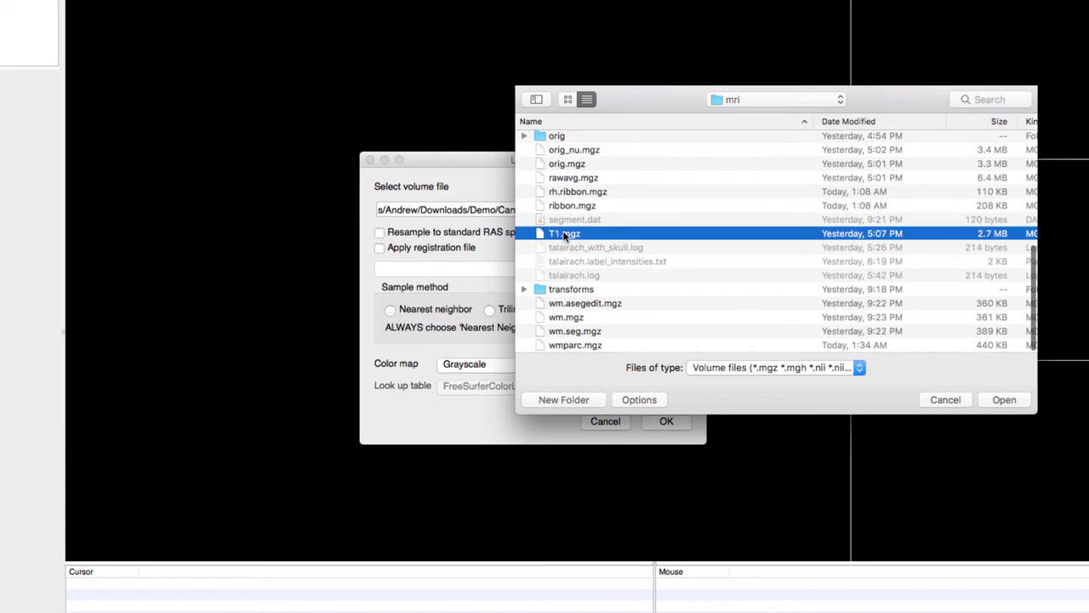
click(1008, 400)
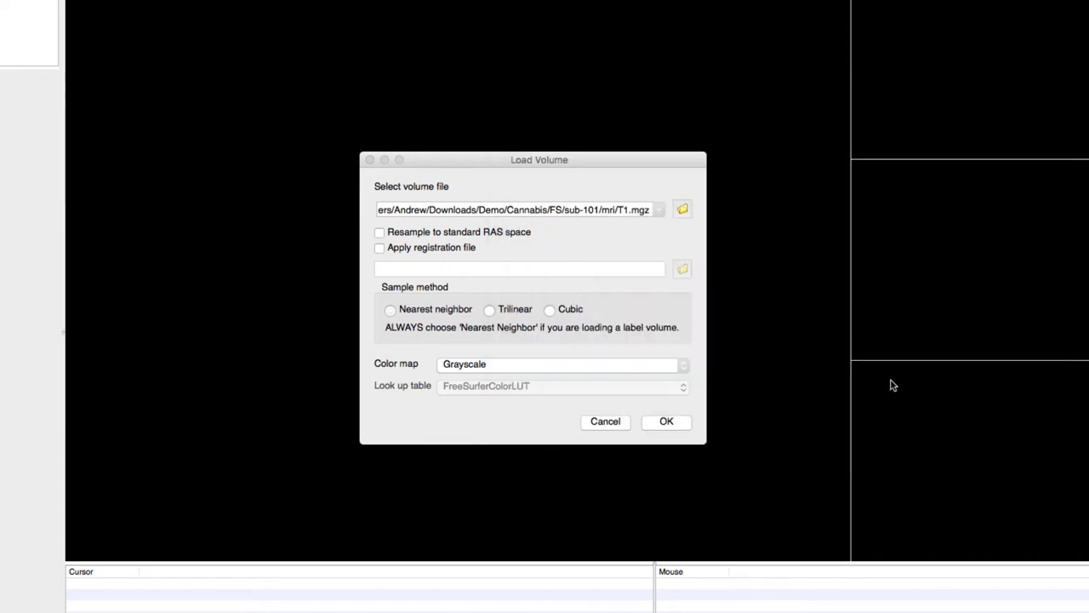
click(666, 423)
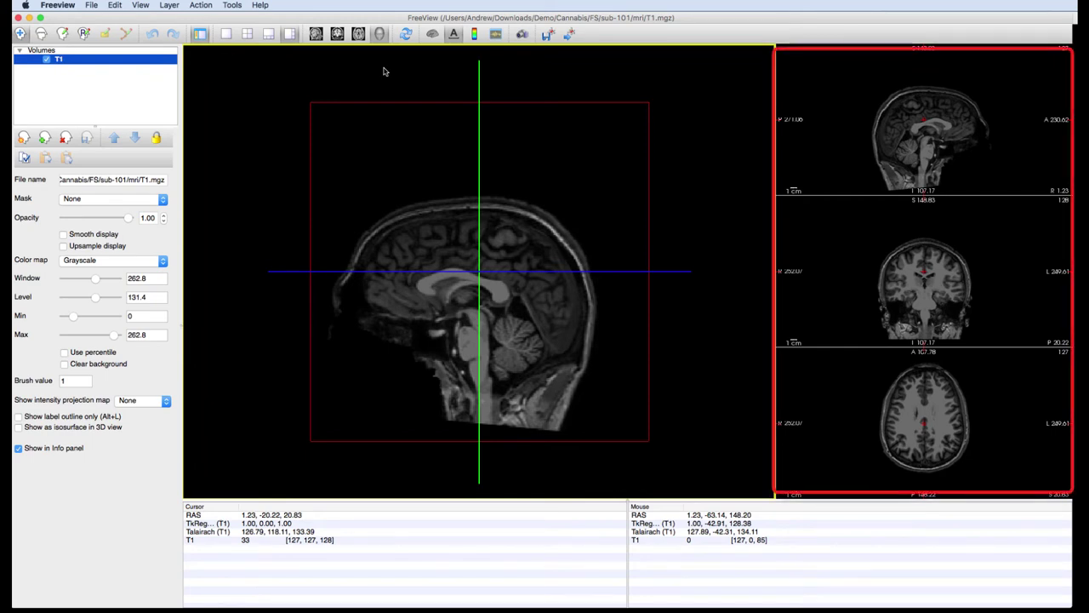
Show the T1 in the 3D main view and shift the sagittal and coronal slice positions.
key(ctrl+4)
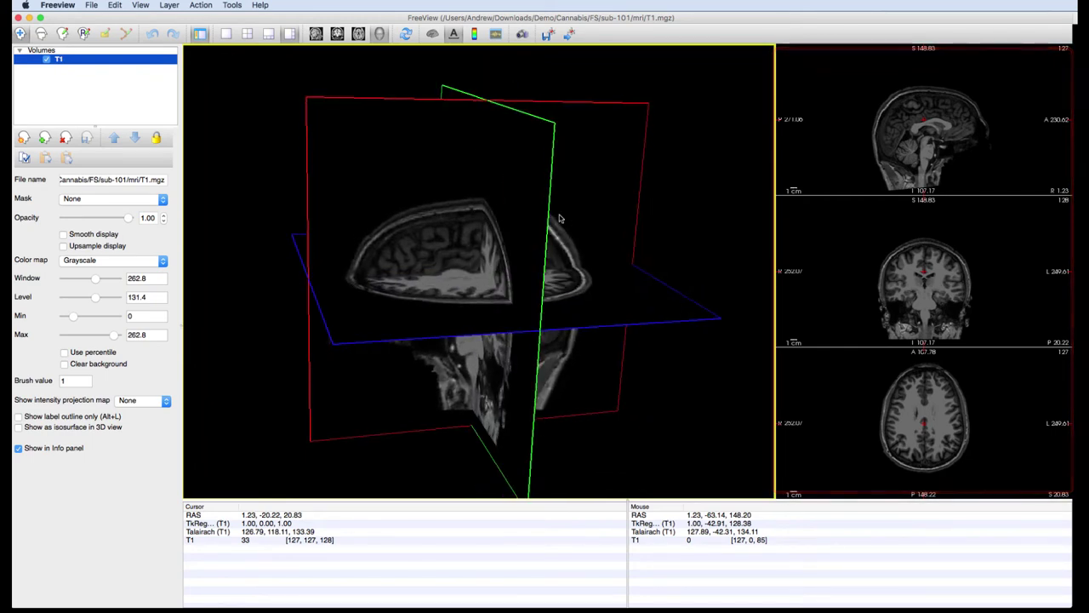
drag(557, 209, 402, 101)
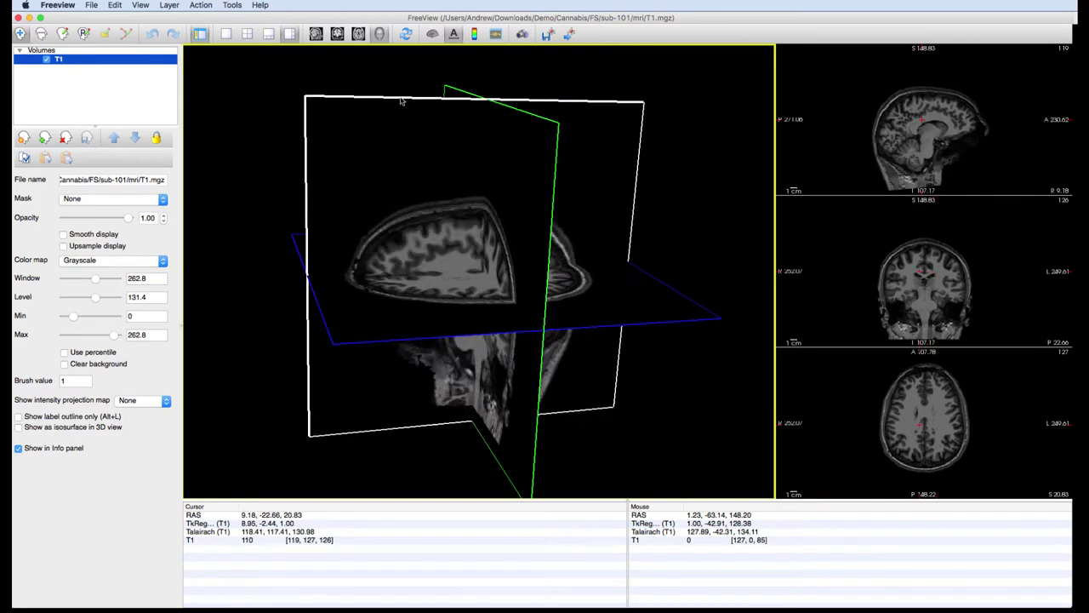
click(926, 274)
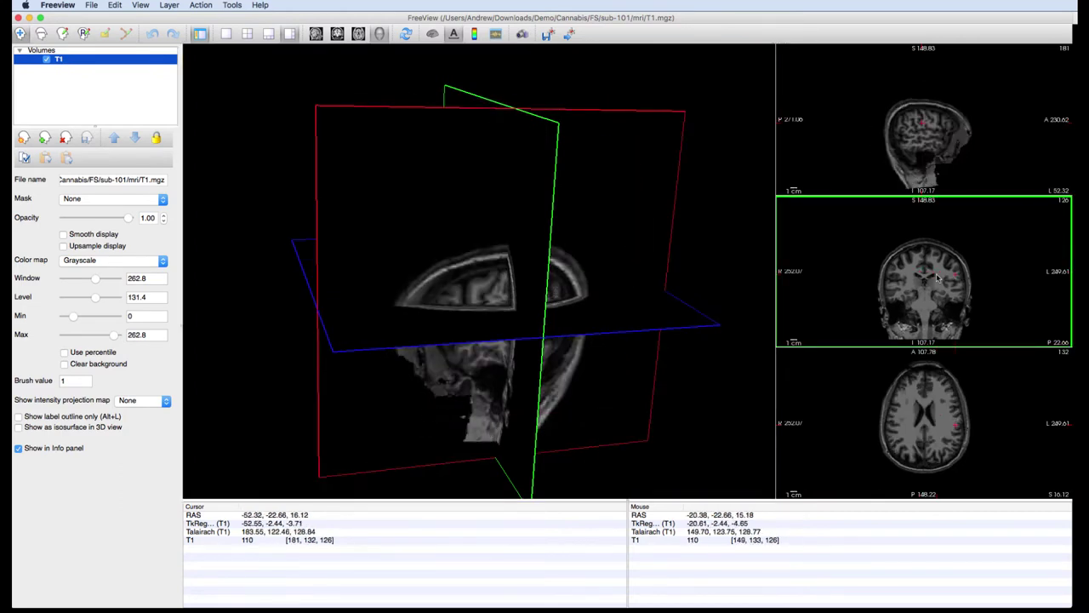
key(Up)
key(Up)
key(Up)
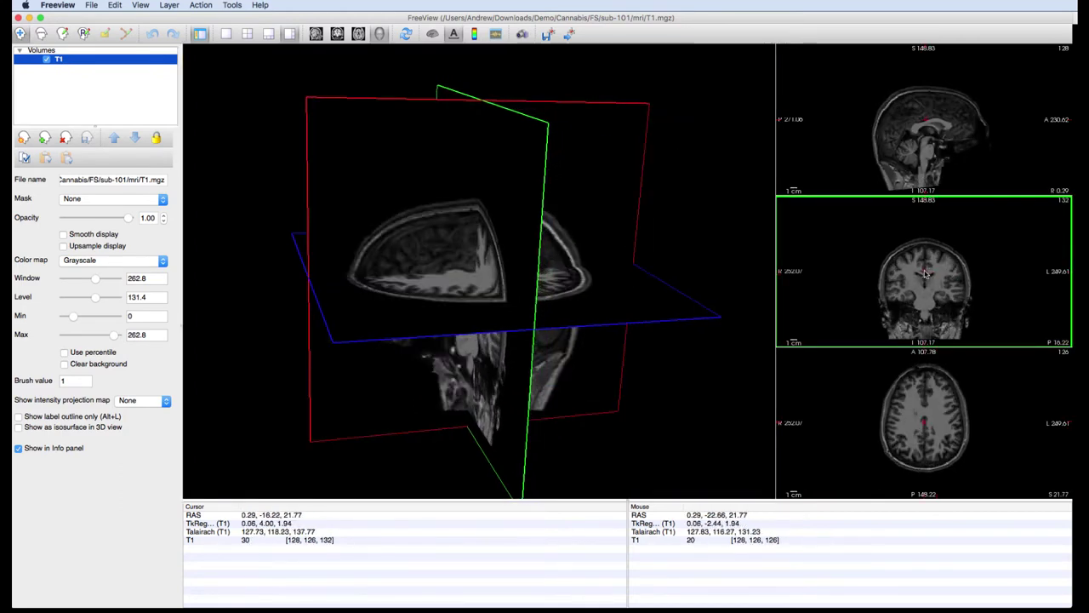
key(Down)
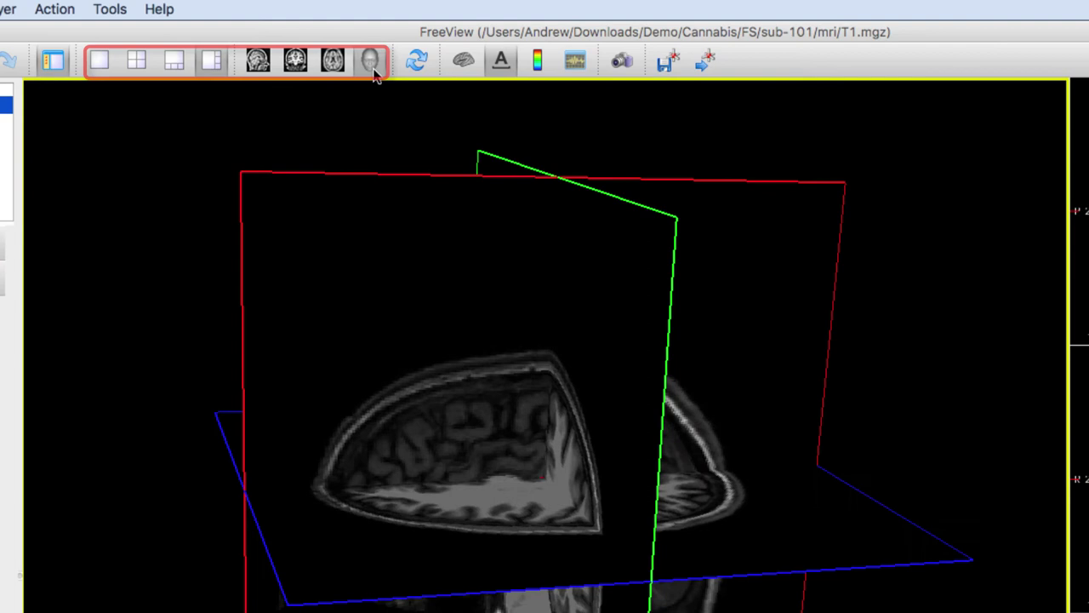
click(333, 63)
click(294, 63)
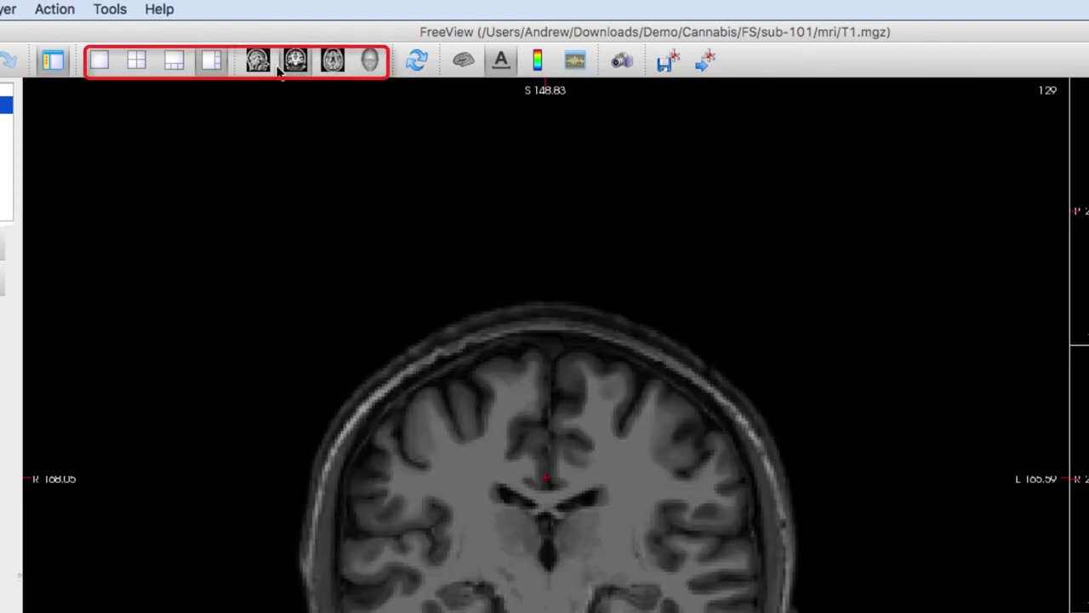
click(257, 60)
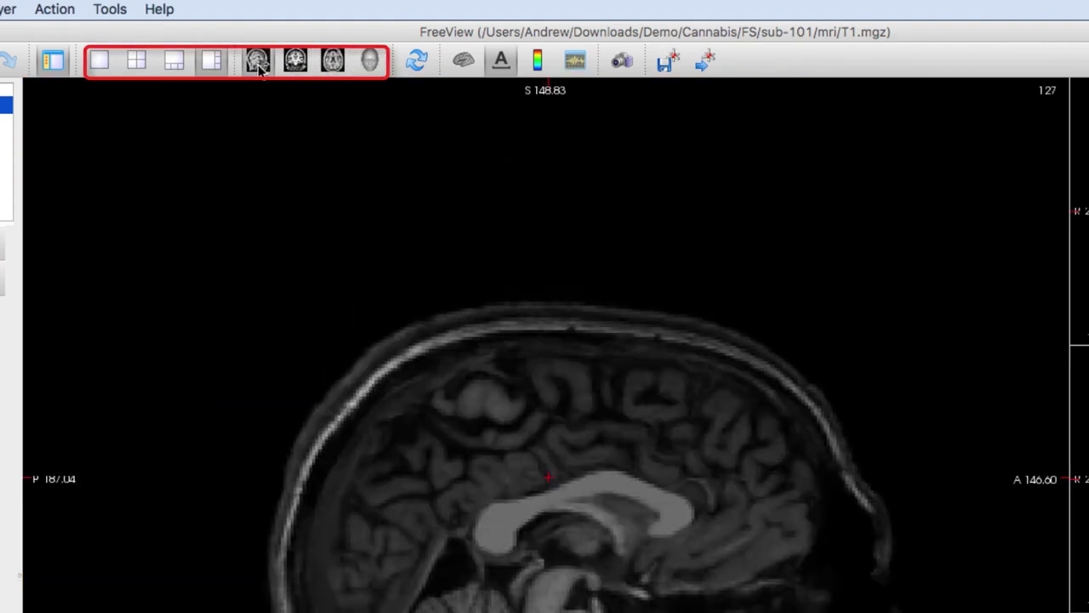
click(370, 61)
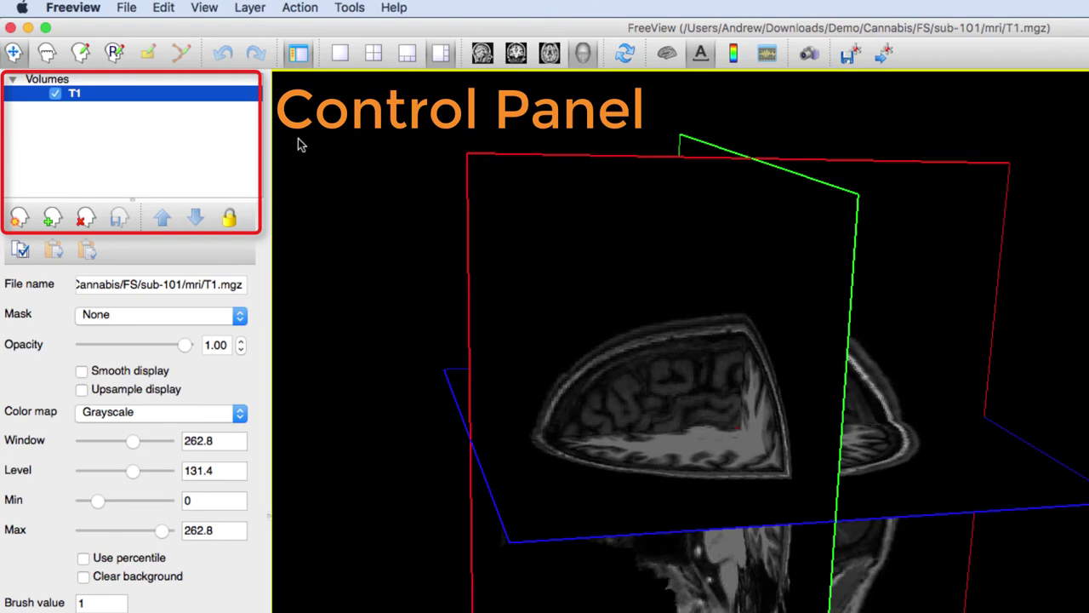
Load aseg.mgz from the mri folder as a second volume above T1.
click(132, 11)
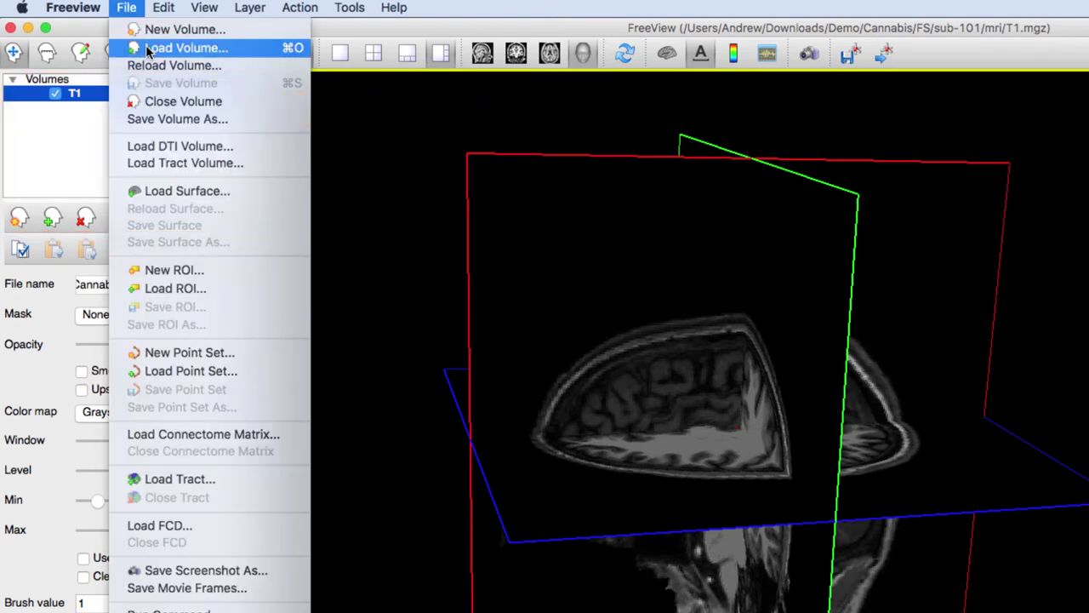
click(153, 45)
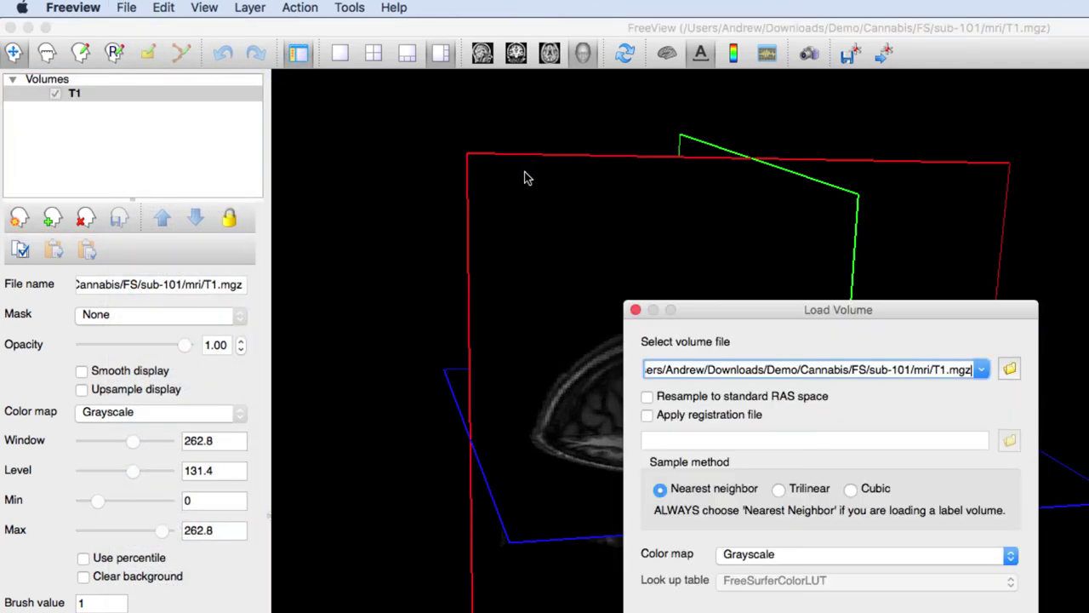
click(1009, 368)
double_click(873, 384)
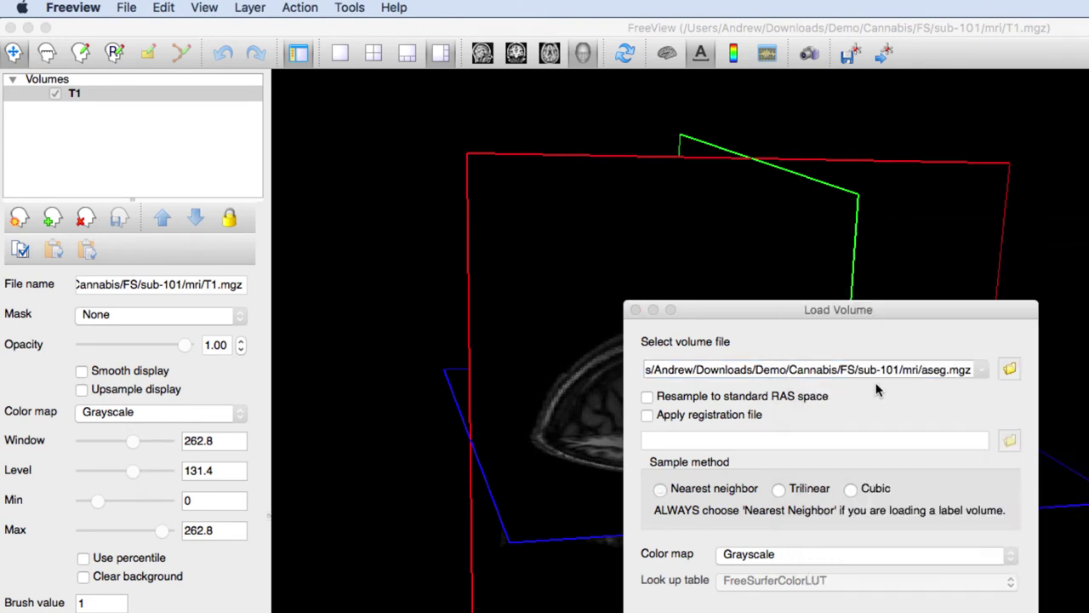
key(Return)
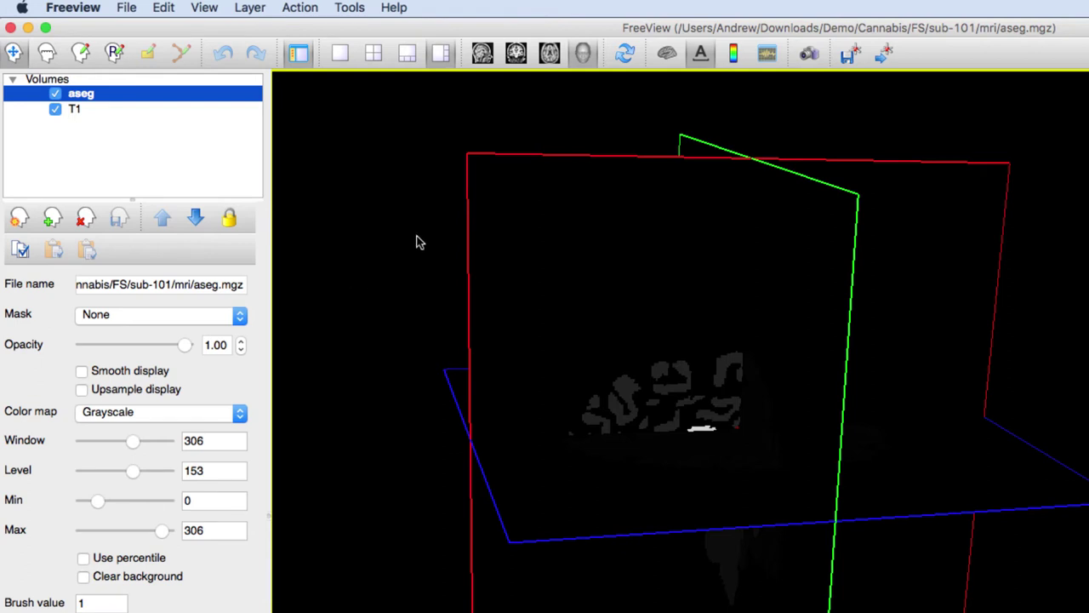
Switch to the single sagittal layout, move aseg below T1, and hide T1.
click(487, 58)
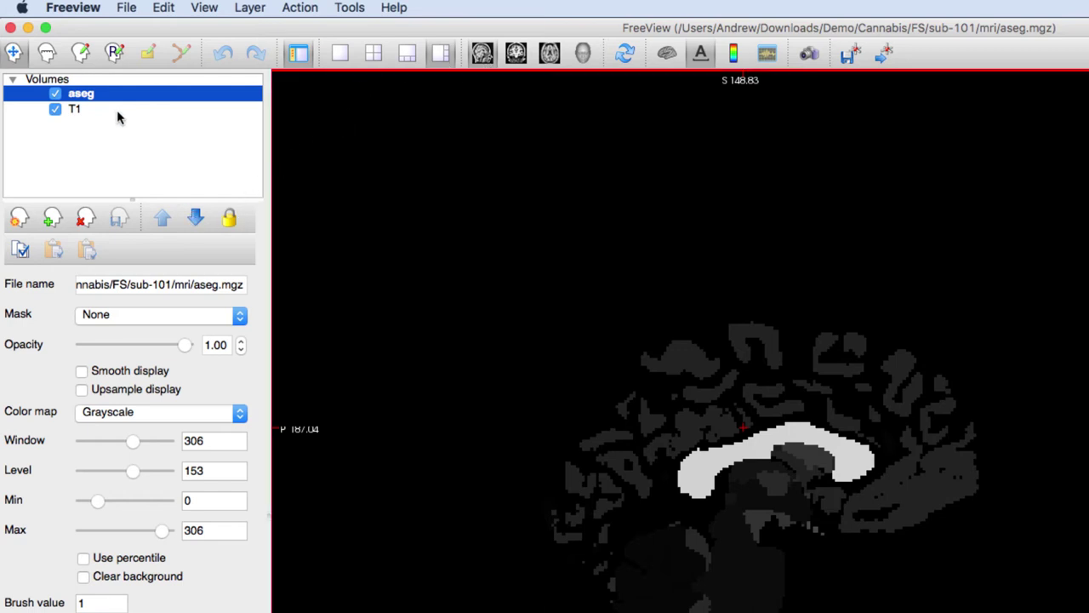
click(195, 219)
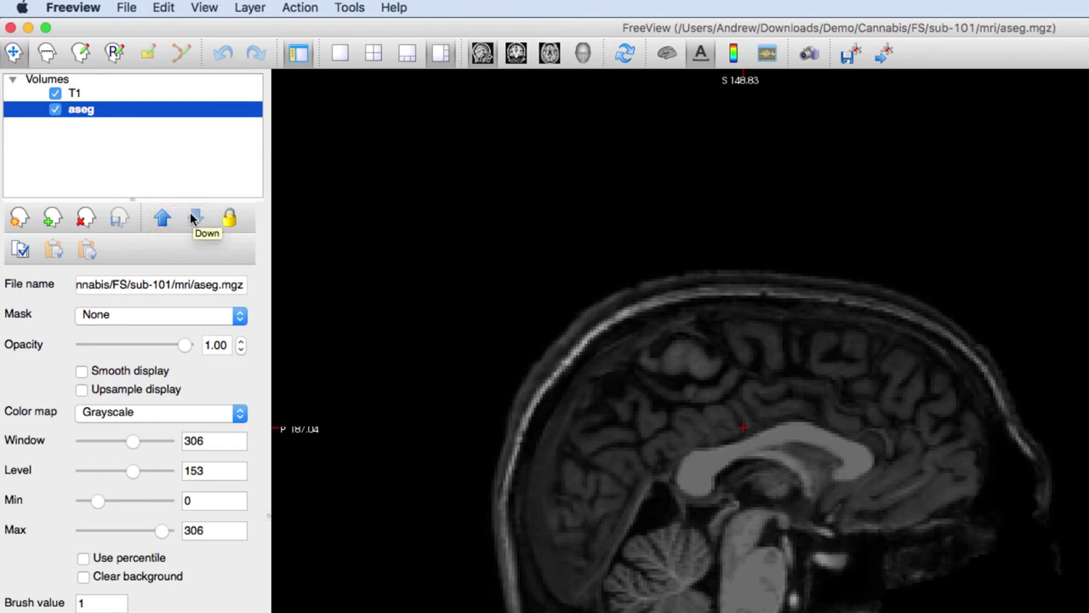
click(55, 94)
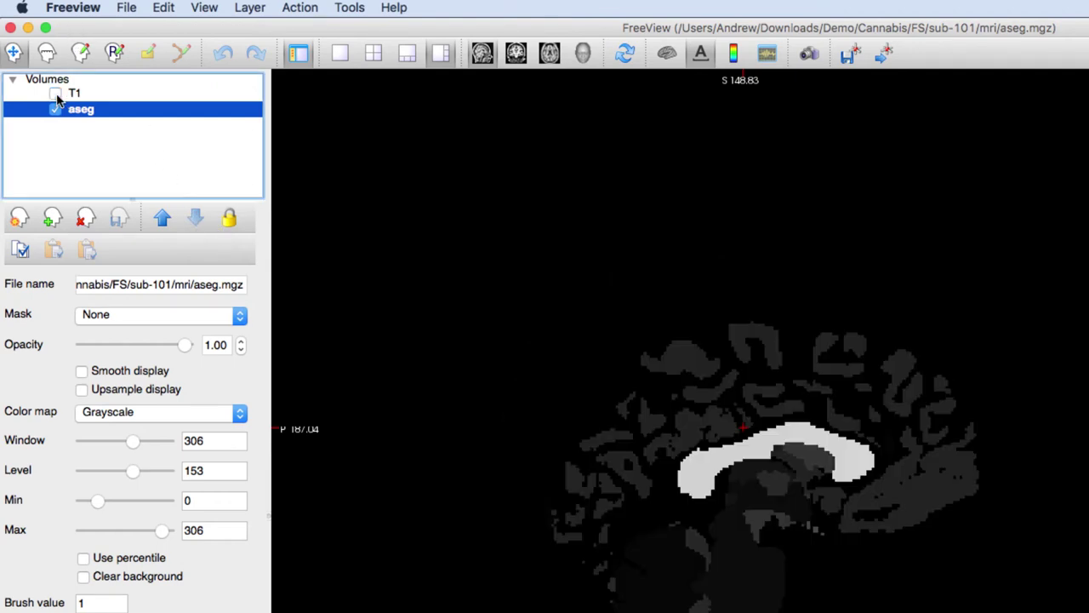
Re-show T1, colour aseg with the Lookup Table, and raise it above T1 at 0.20 opacity.
click(55, 94)
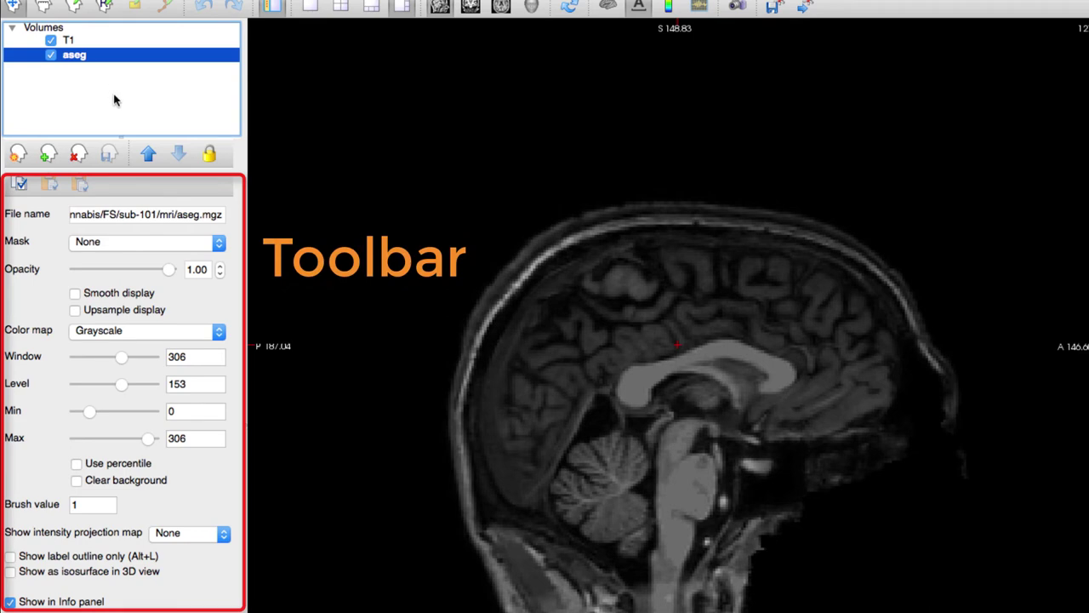
click(148, 331)
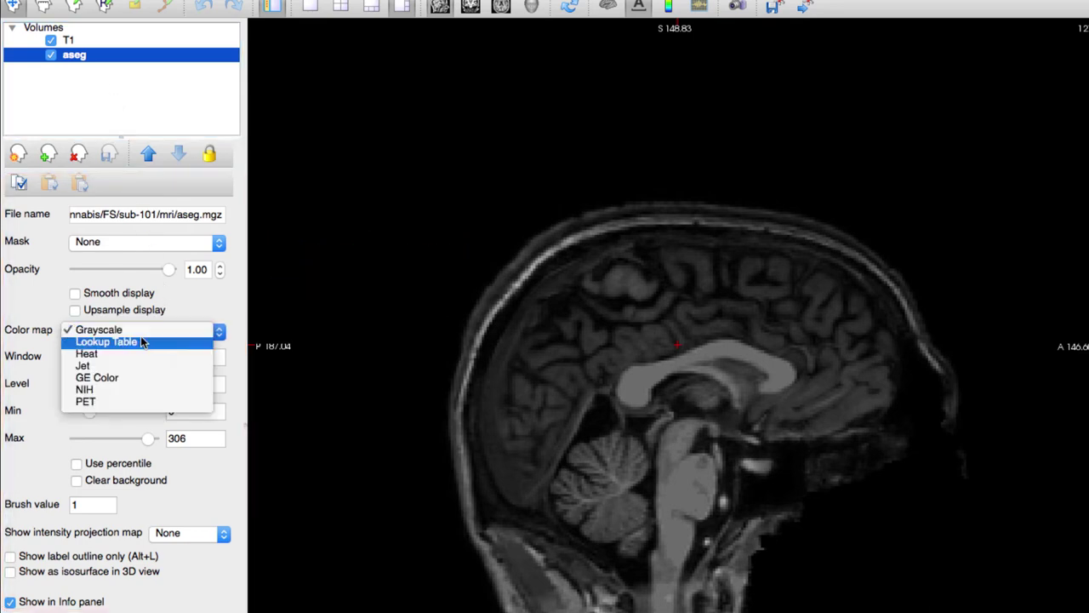
click(139, 341)
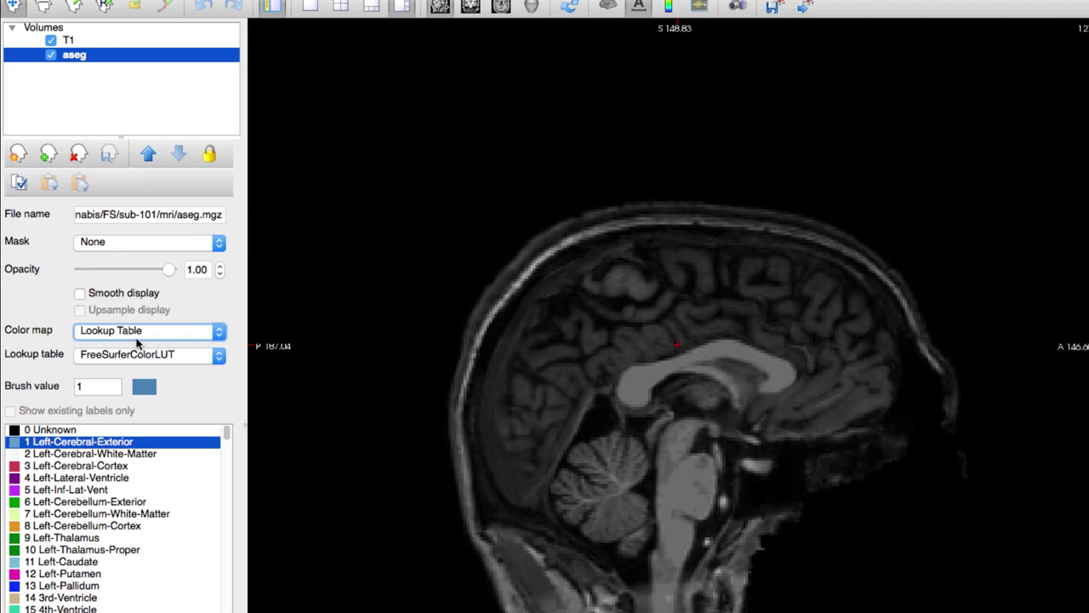
click(149, 155)
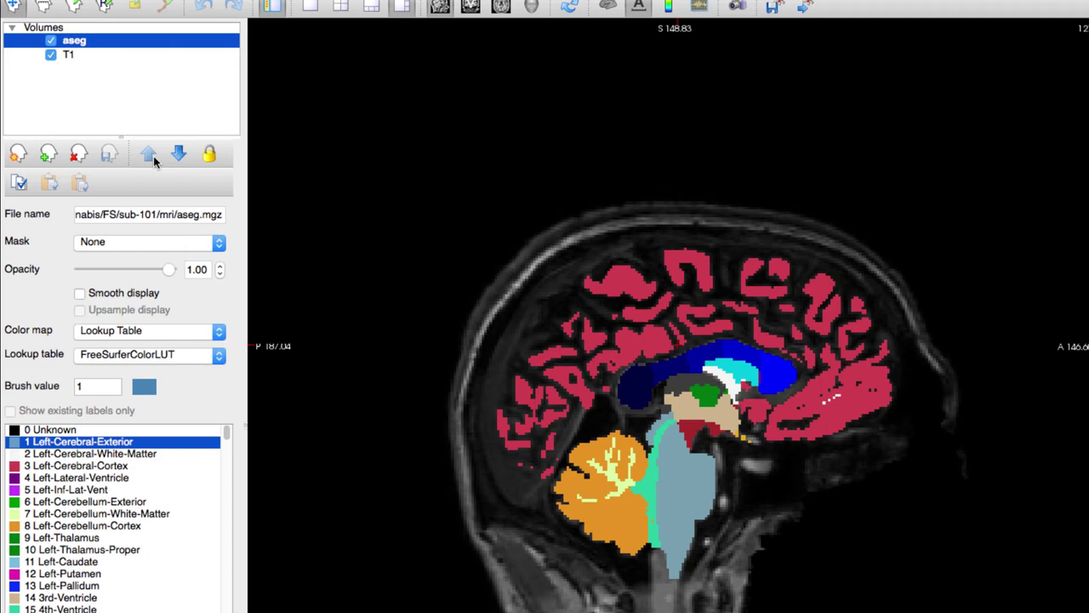
drag(169, 270, 101, 270)
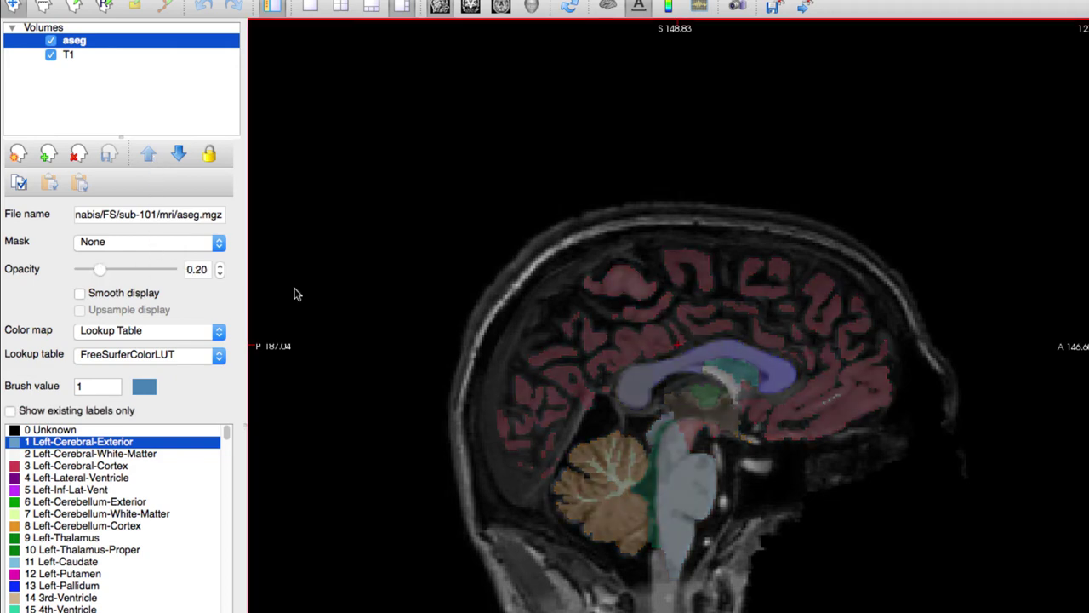
key(Up)
key(Up)
key(Up)
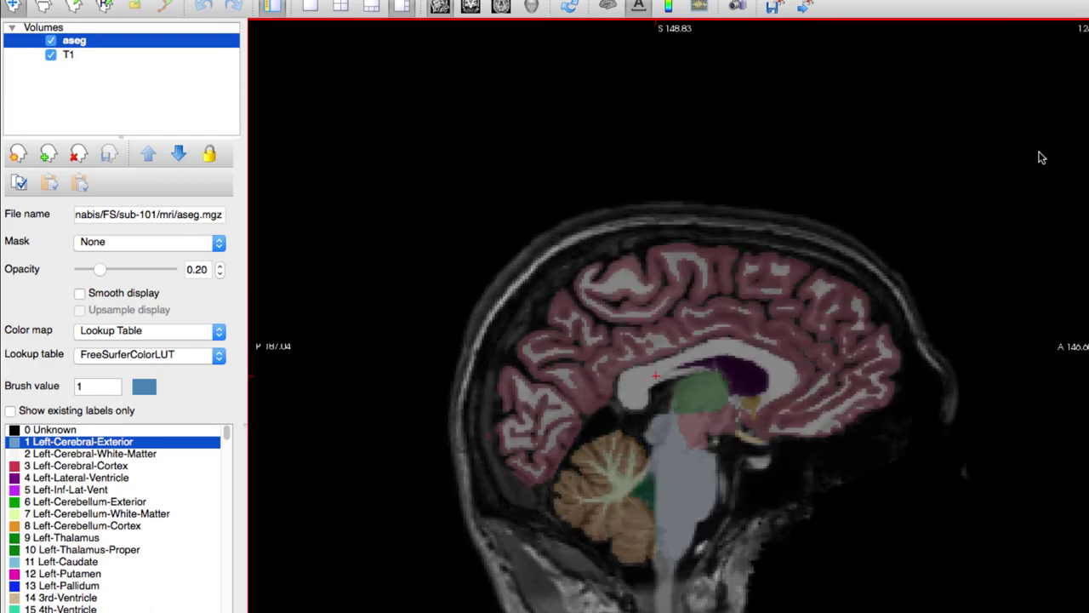
Load the wm.mgz and brainmask.mgz volumes from the mri folder.
click(121, 0)
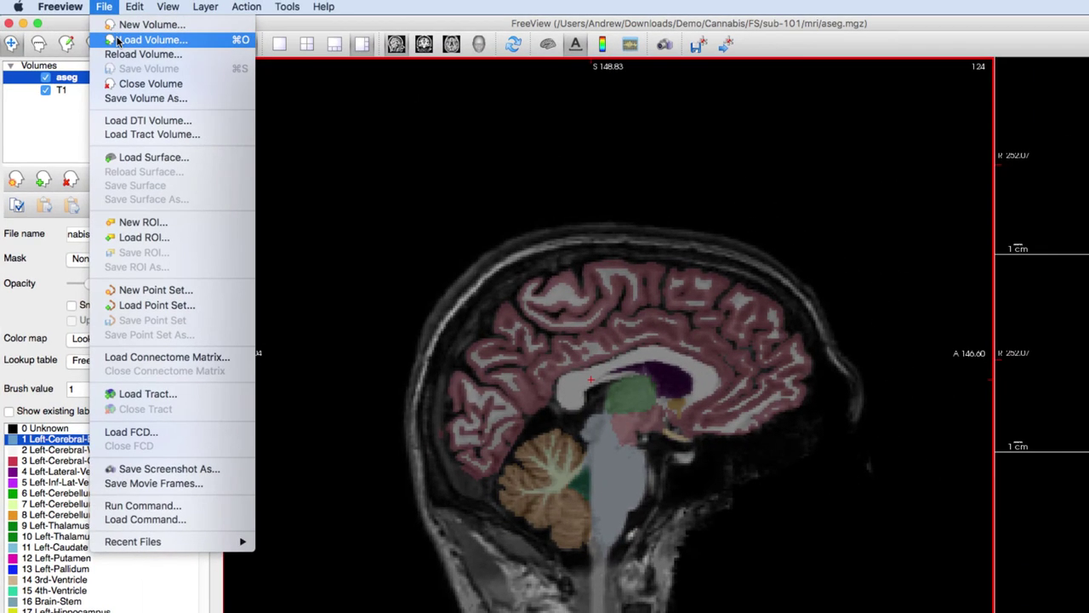
click(145, 40)
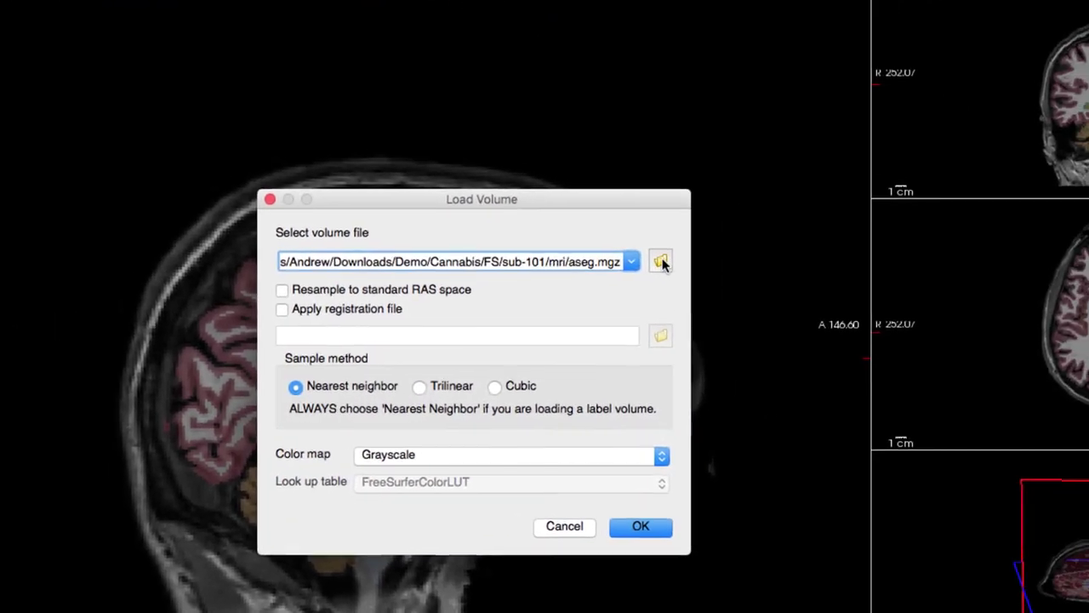
click(662, 262)
scroll(545, 345, down, 10)
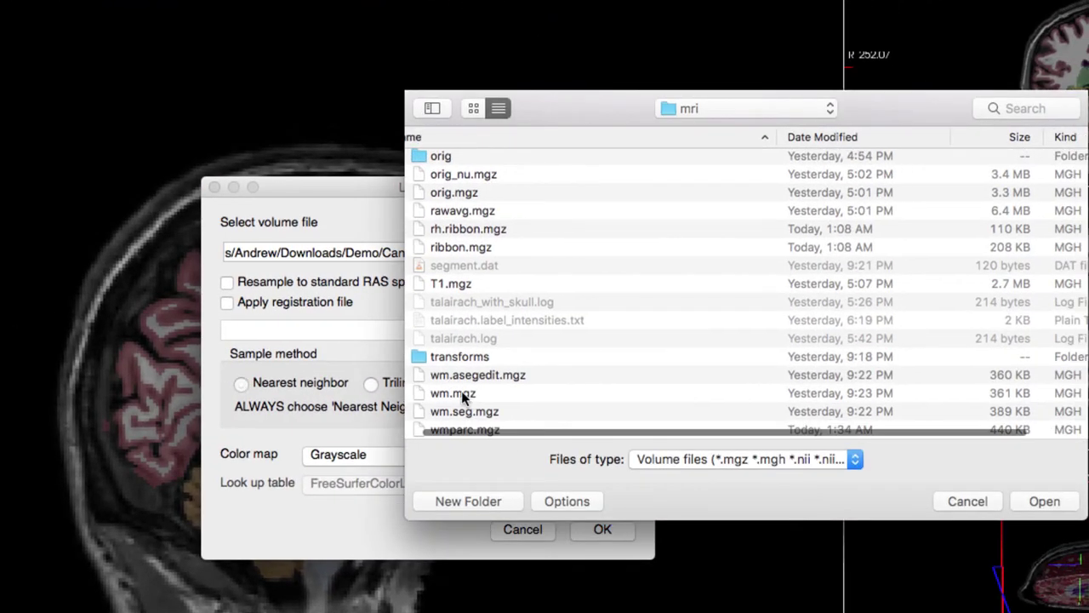
click(462, 393)
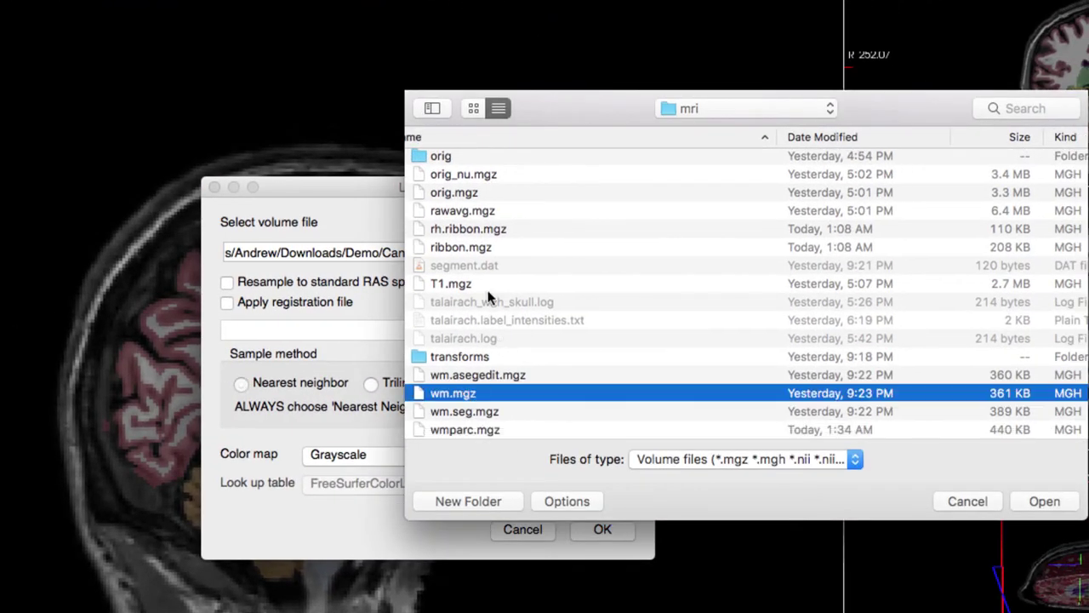
scroll(489, 297, up, 10)
double_click(490, 377)
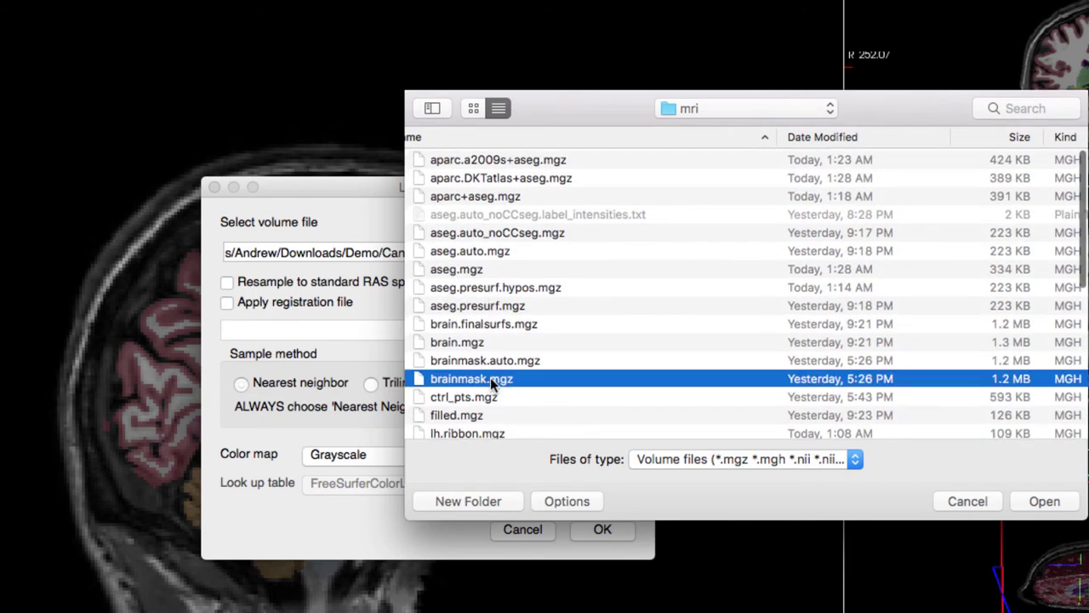
click(612, 522)
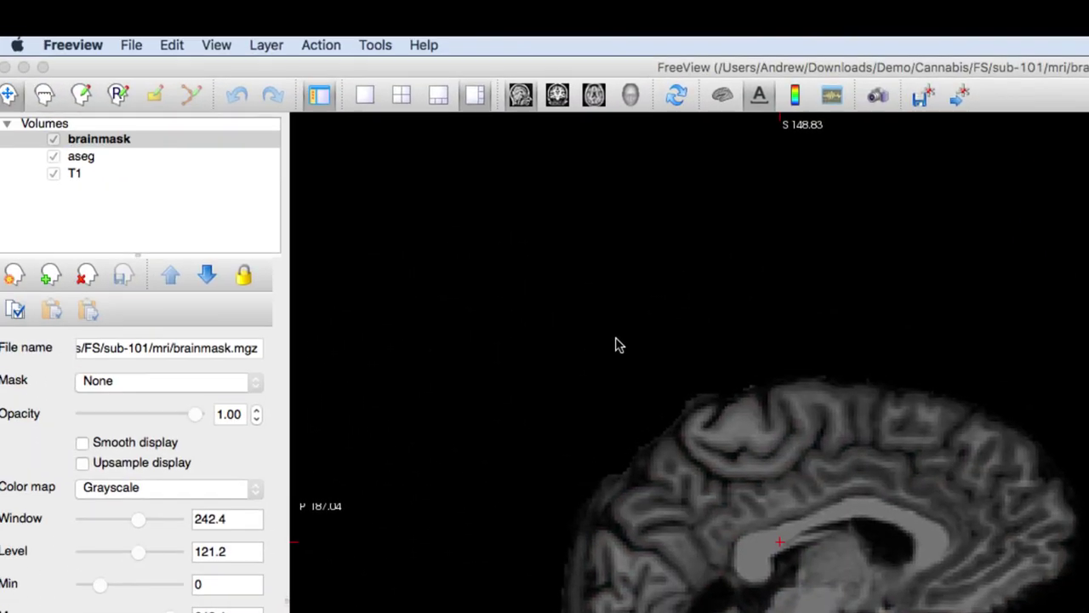
Load the white, pial and inflated surfaces from the surf folder.
click(138, 47)
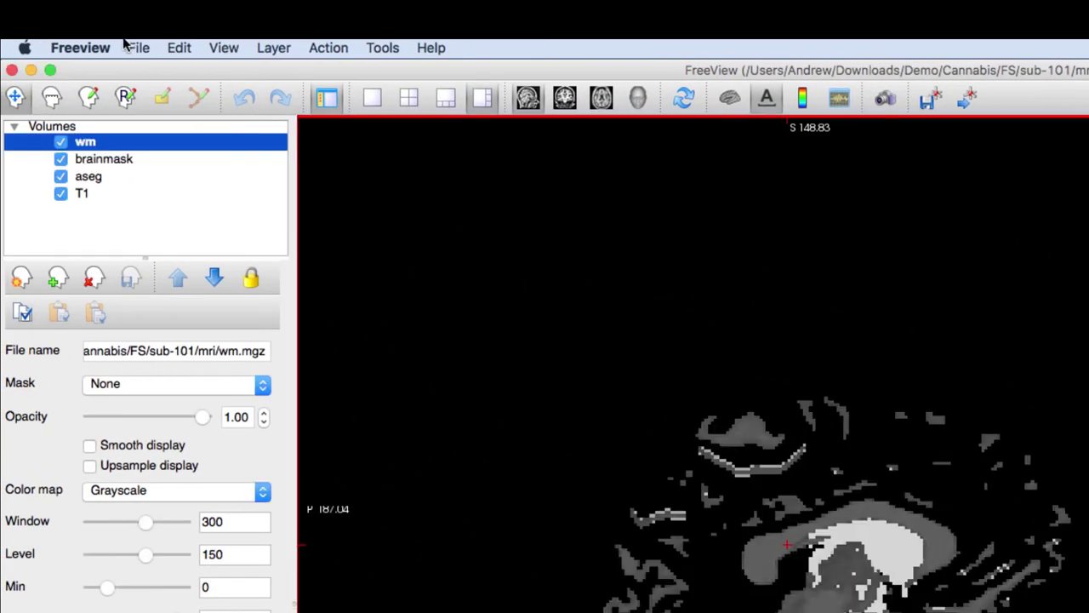
click(212, 249)
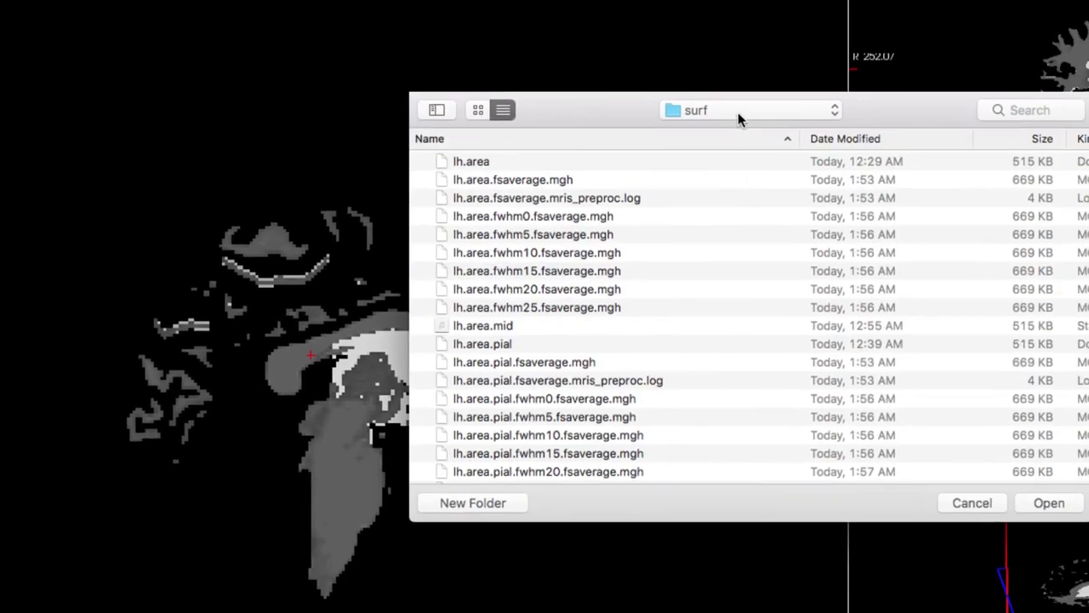
click(738, 110)
click(736, 107)
scroll(619, 309, down, 1)
scroll(620, 311, down, 15)
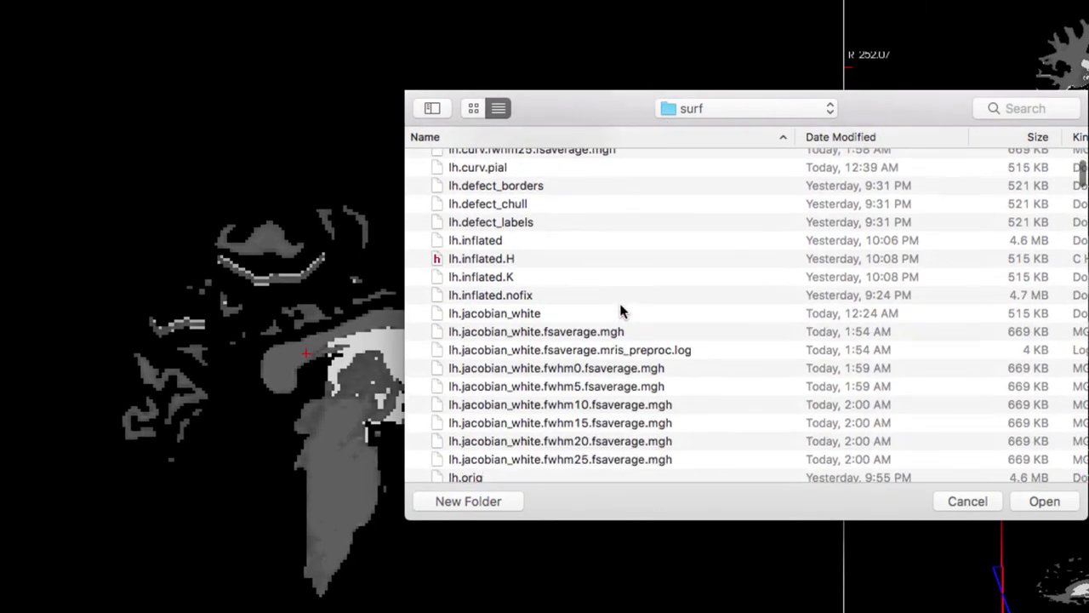
scroll(534, 334, down, 8)
click(486, 357)
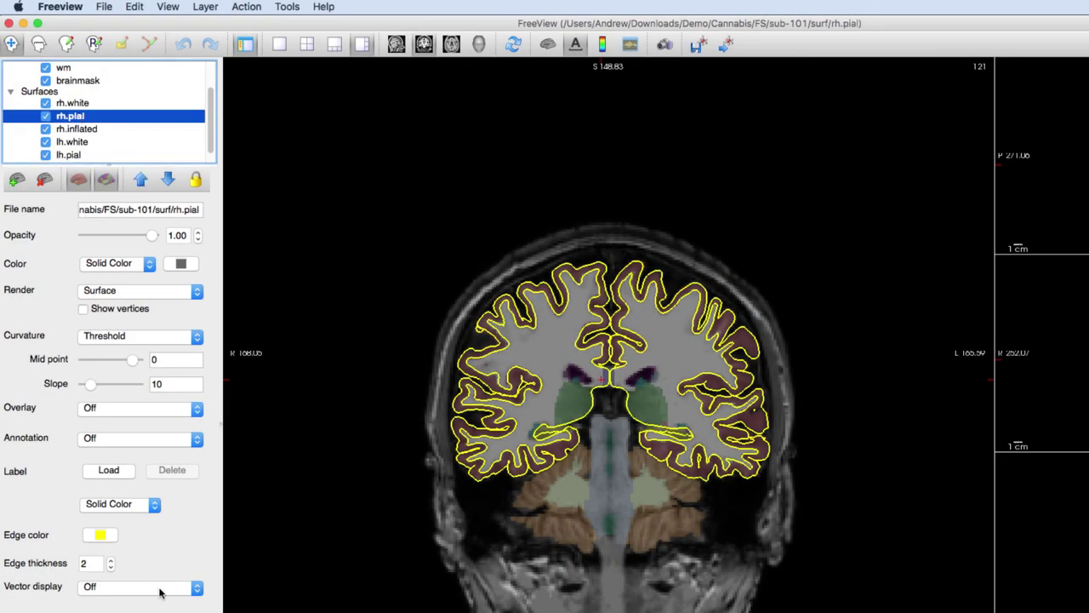
Set the edge colour of both rh.pial and lh.pial to red.
click(101, 534)
click(122, 556)
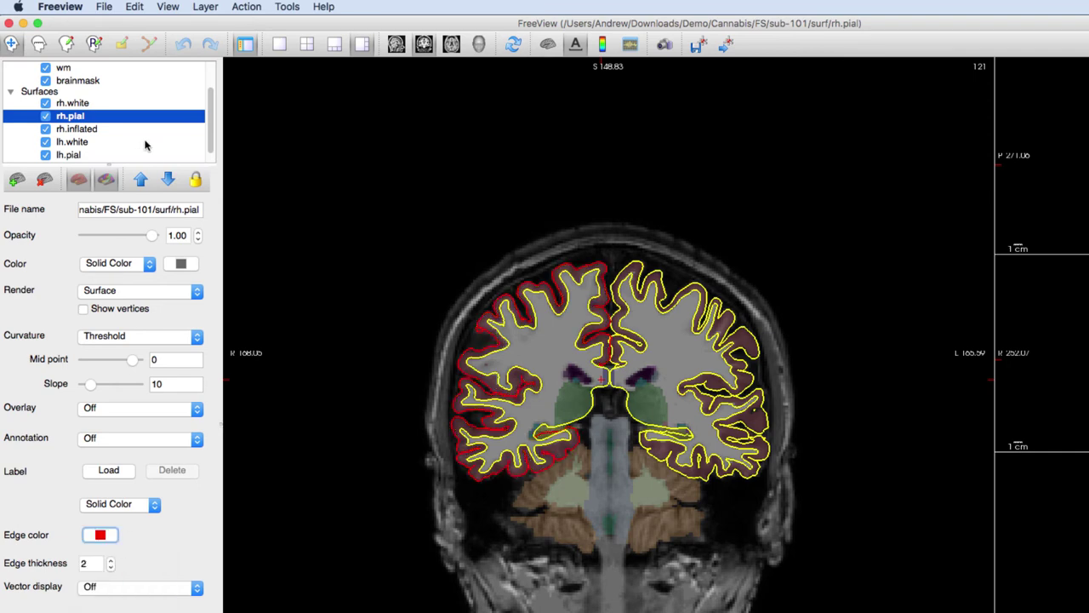
click(82, 154)
click(100, 534)
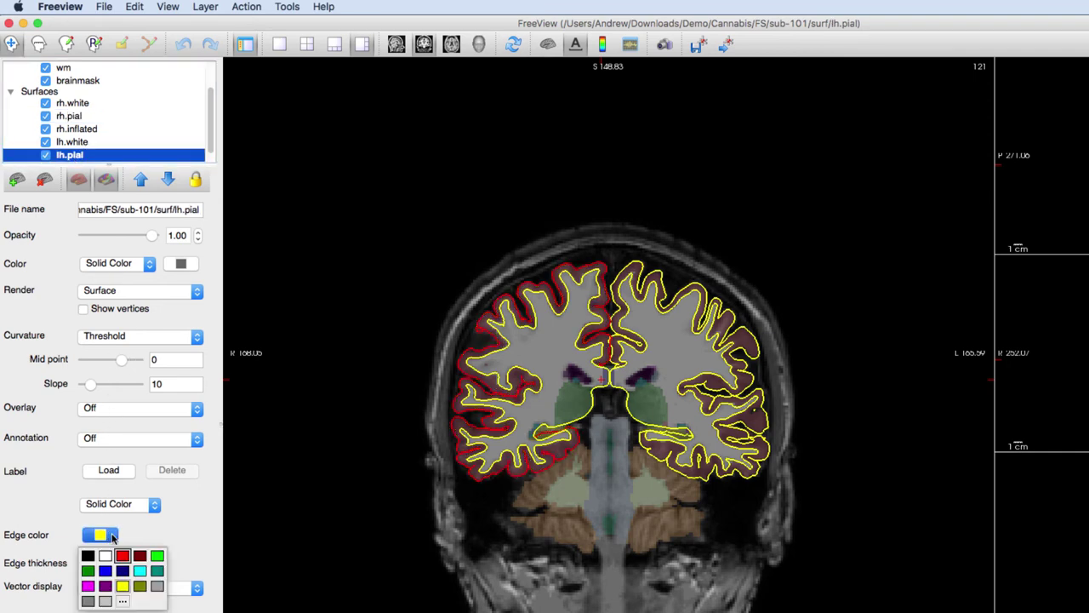
click(121, 556)
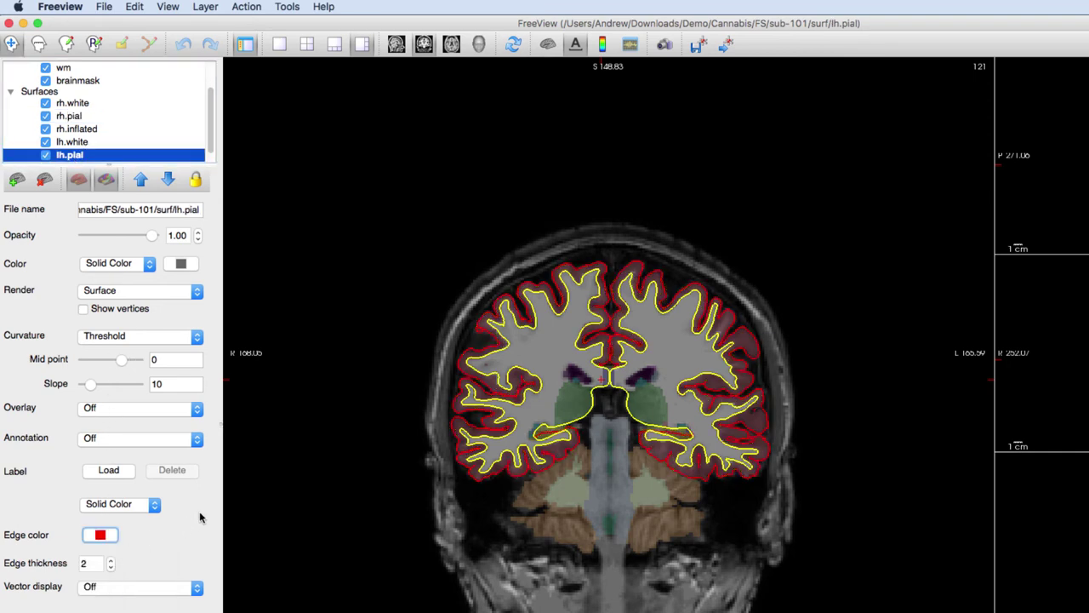